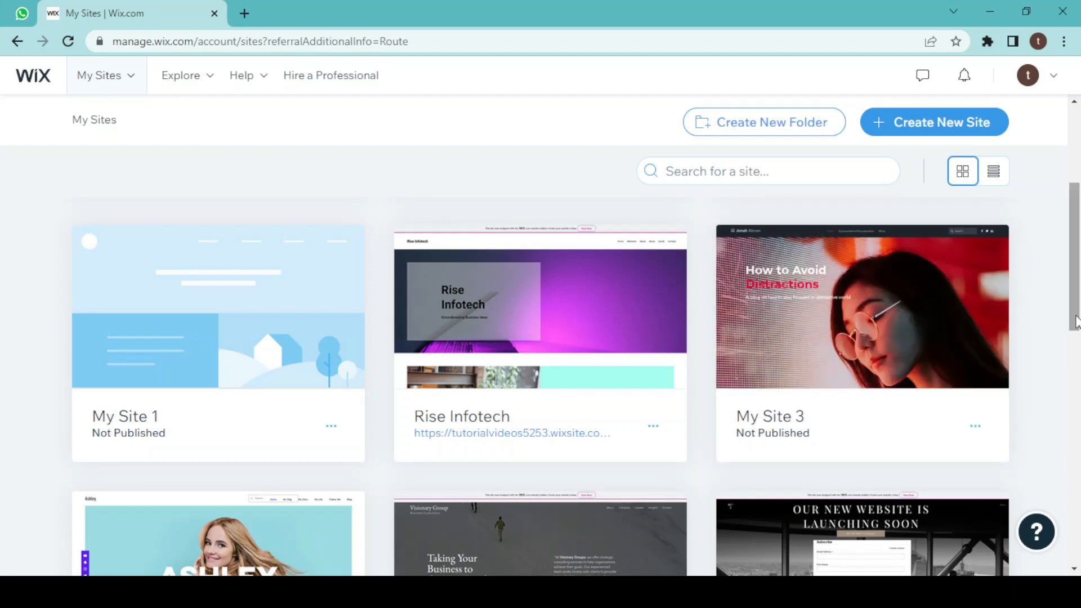
Start a new site, skip the website type question, and name the website Upskill Therapy.
left_click(968, 131)
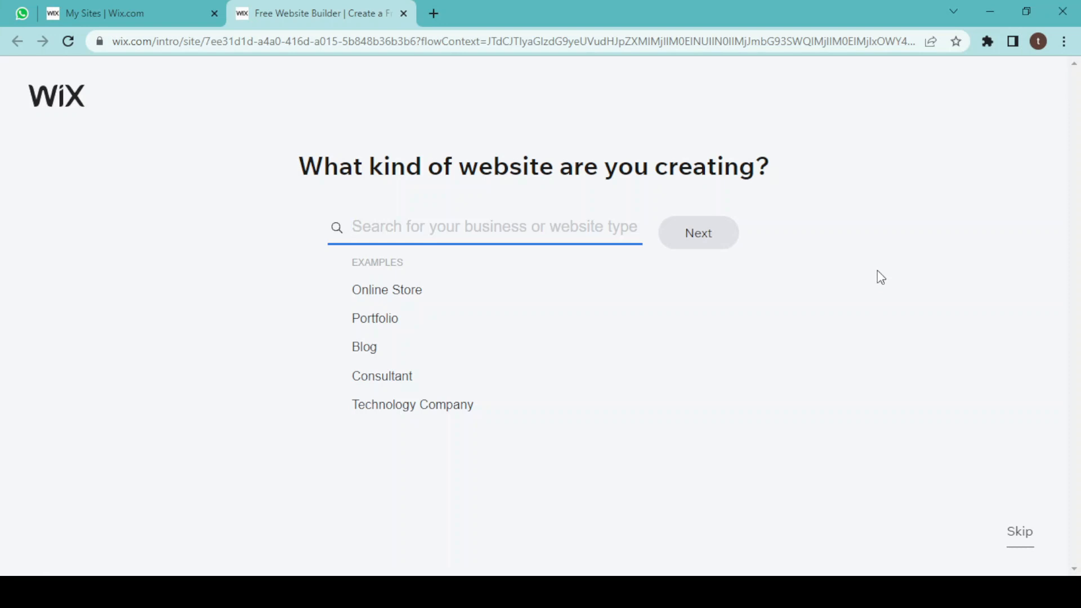
left_click(1021, 538)
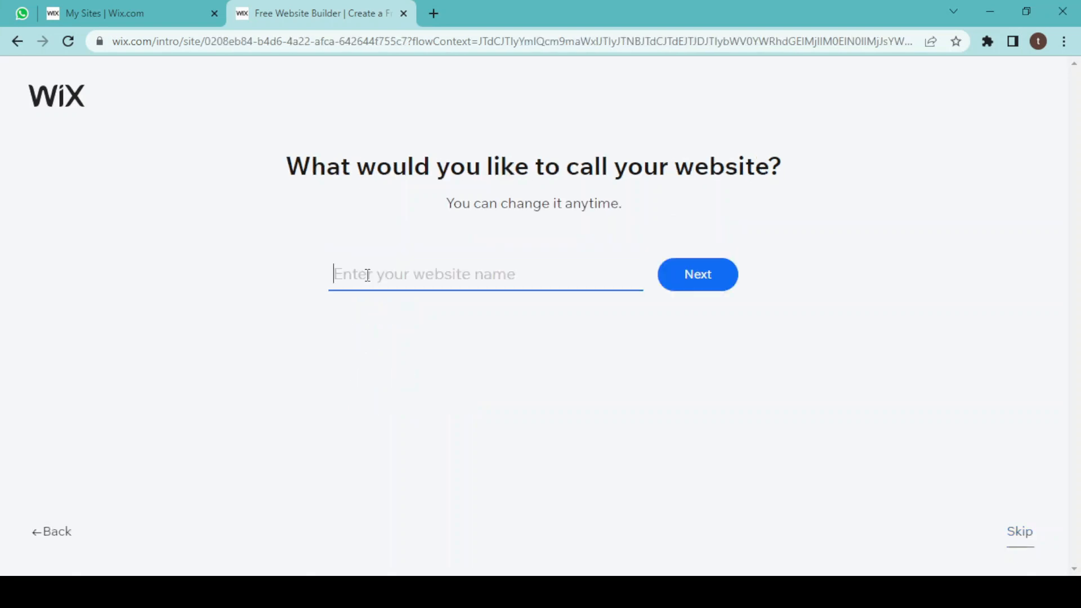
type("U")
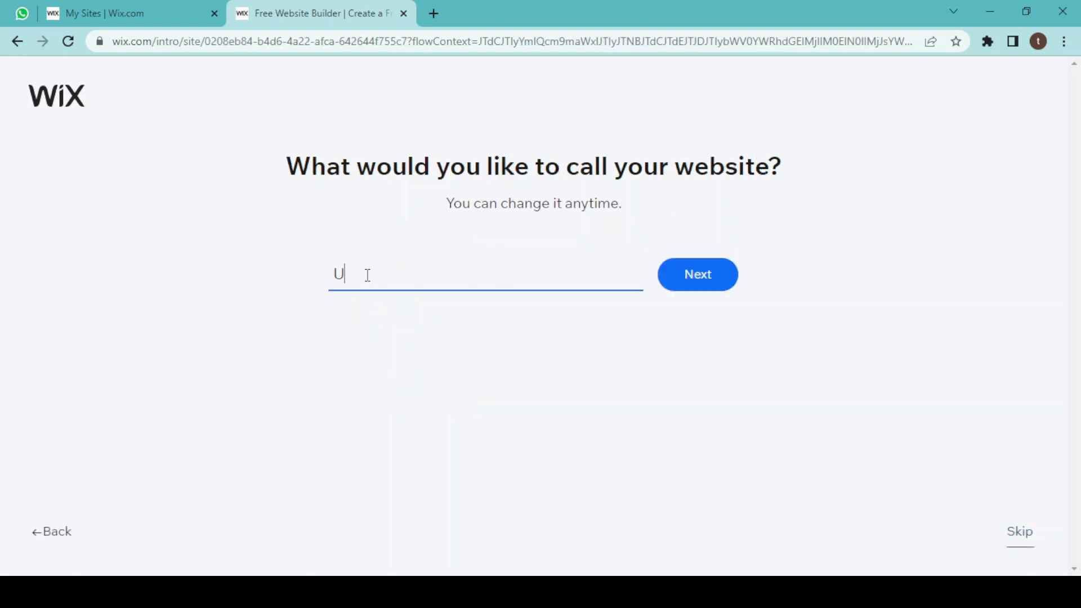
type("pskill Therapy")
left_click(711, 273)
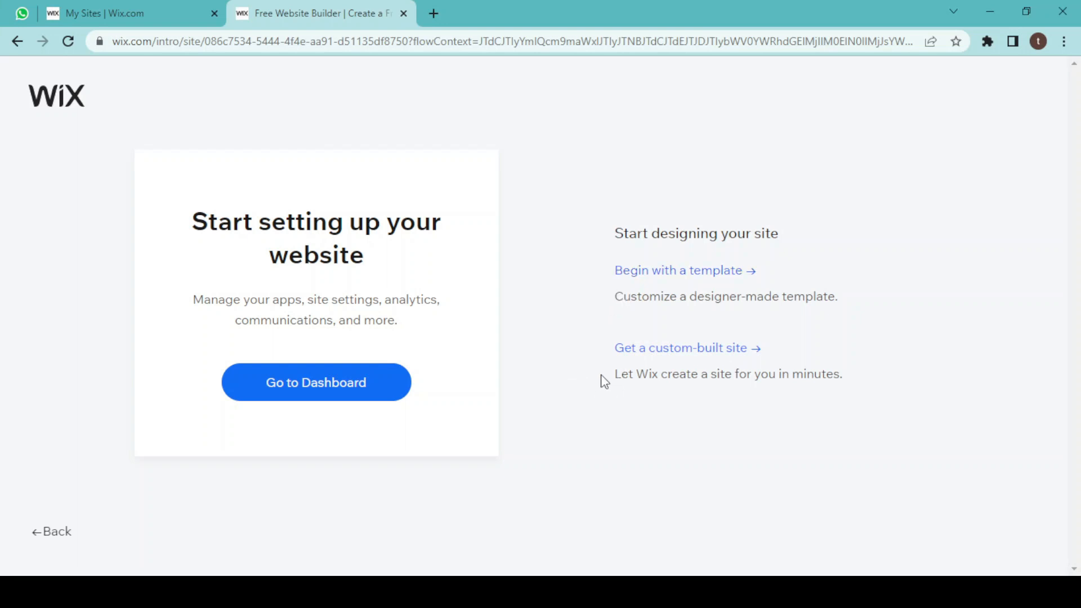
Choose to begin designing the site from a template.
left_click(644, 278)
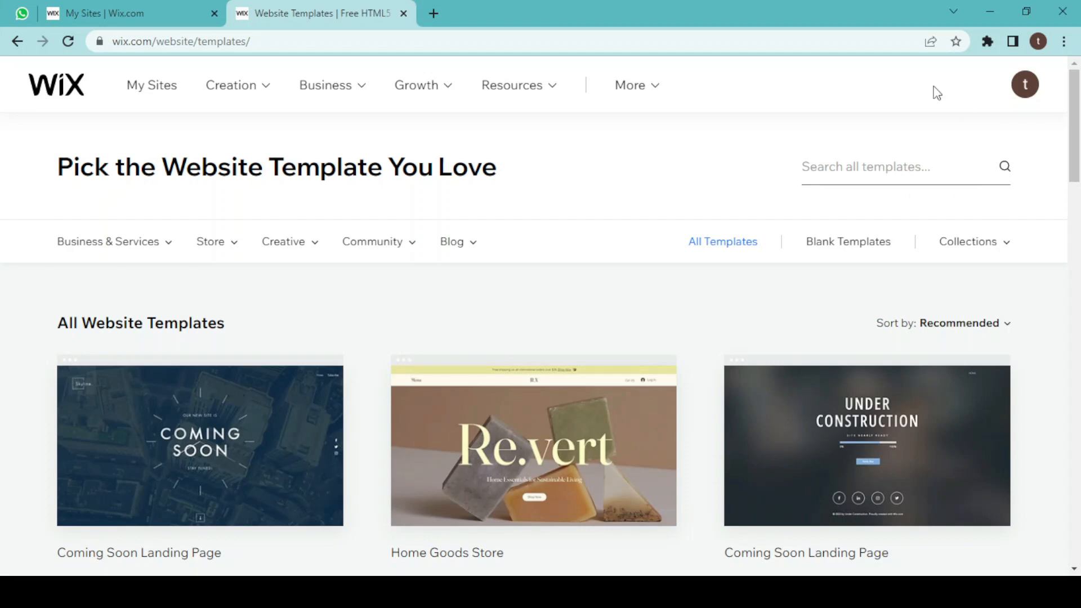
mouse_move(990, 239)
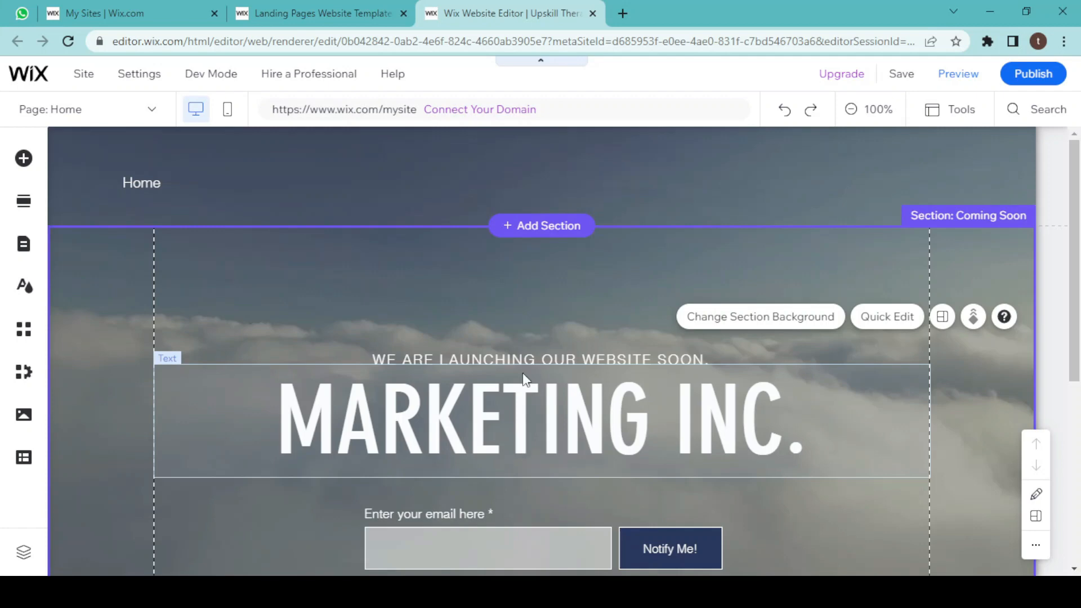
Change the landing heading to Upskill Therapy and the tagline to WE ARE LAUNCHING OUR COURSE SOON.
left_click(526, 424)
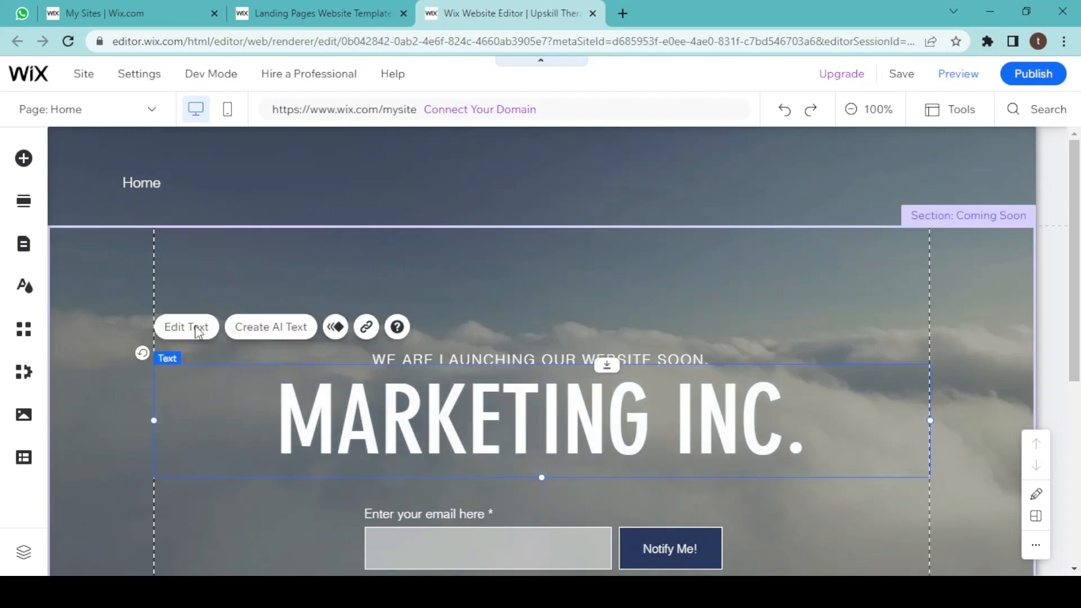
double_click(310, 450)
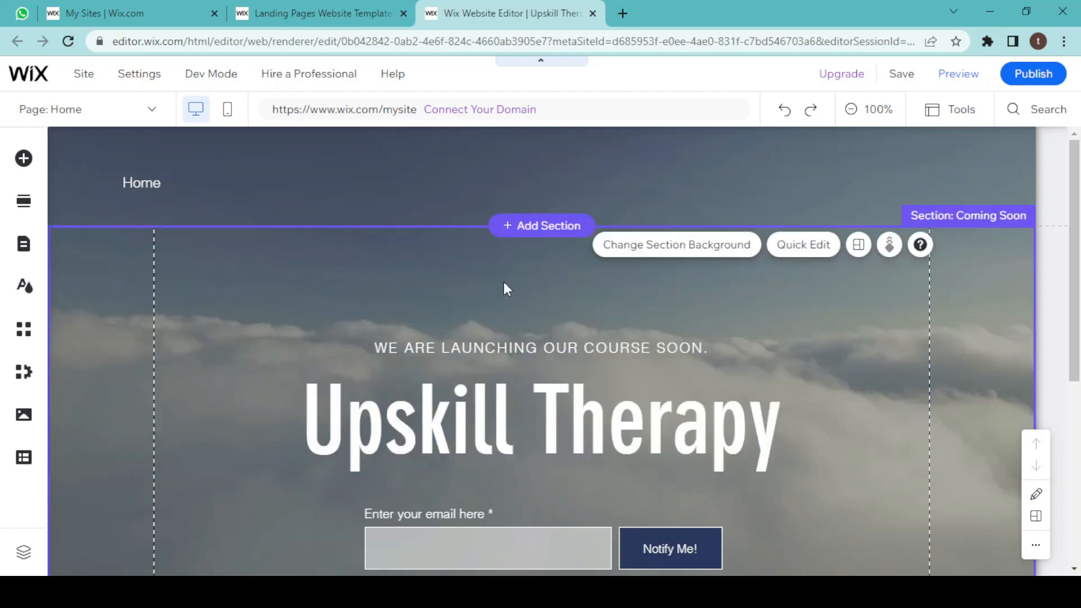
Add a blank page to the site menu named Courses and open it.
left_click(25, 246)
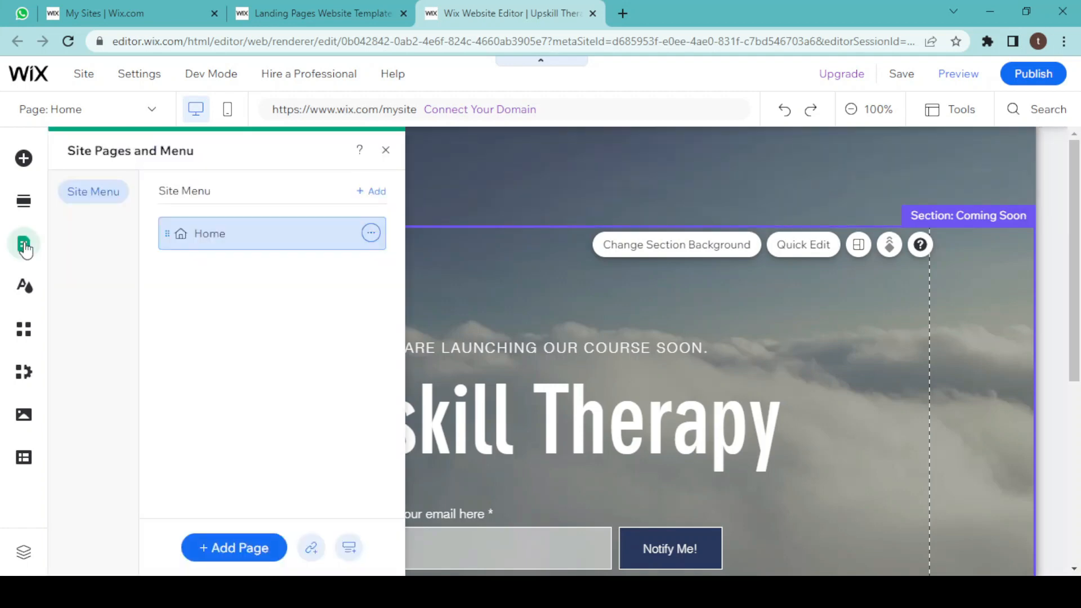
left_click(229, 549)
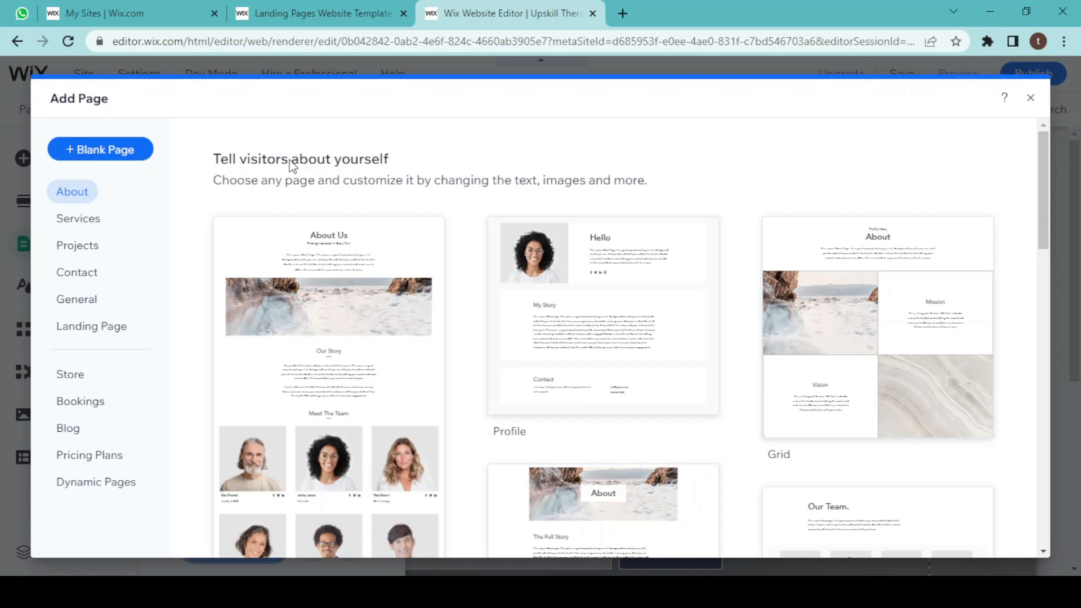
left_click(93, 147)
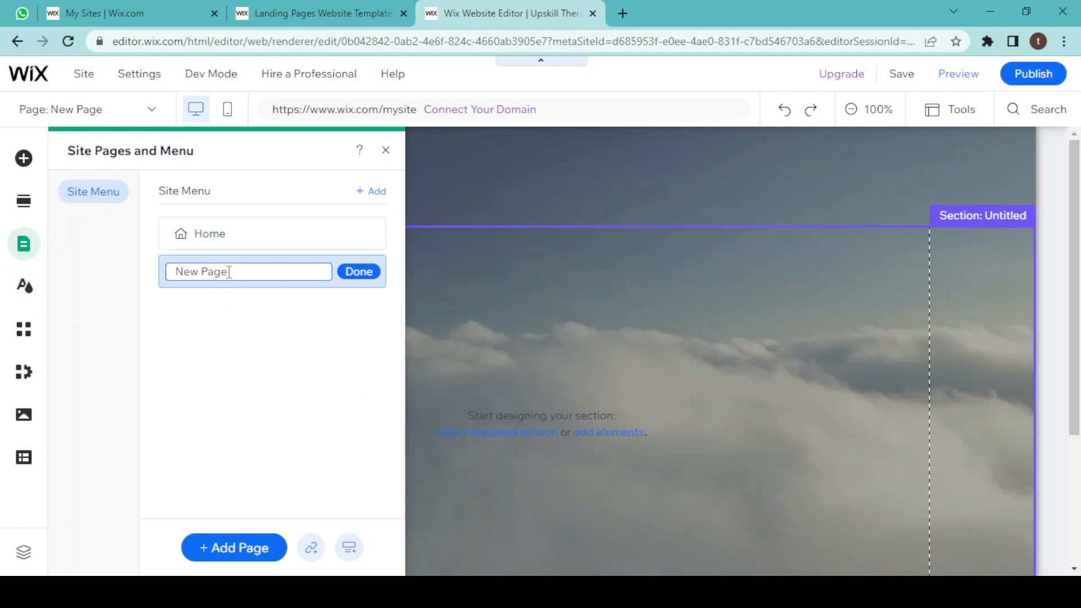
left_click_drag(229, 272, 152, 279)
type("Courses")
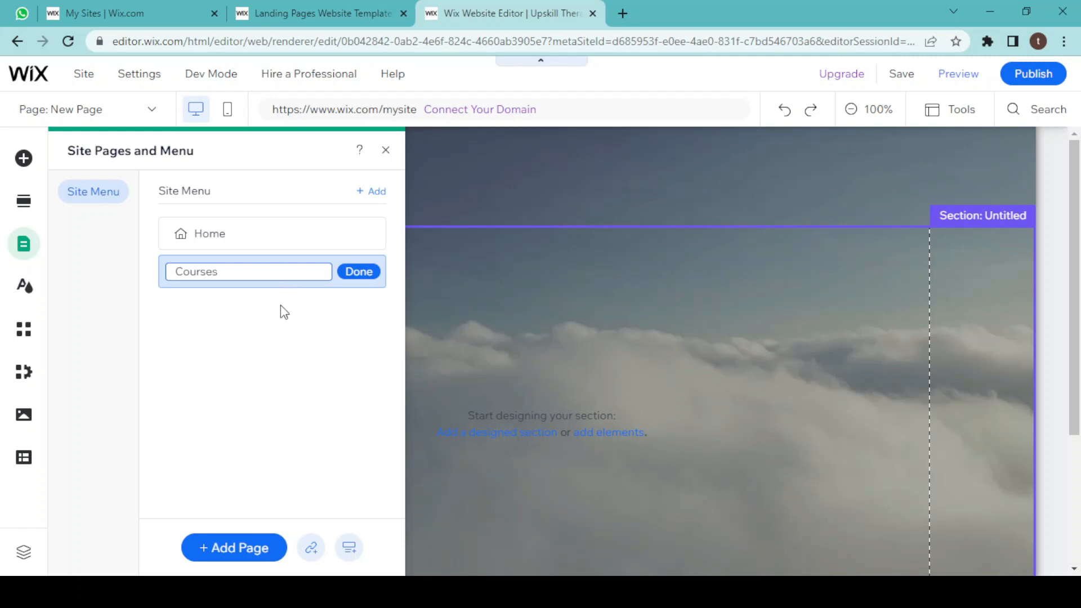
left_click(356, 272)
left_click(208, 313)
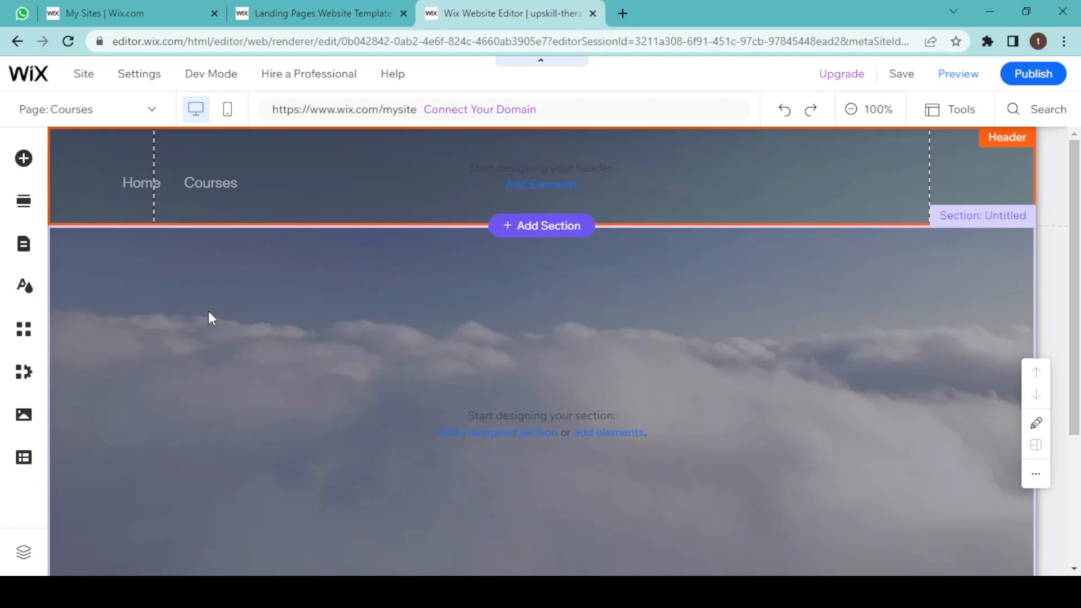
Search the editor for wix programs and open the Wix Online Programs app.
left_click(24, 160)
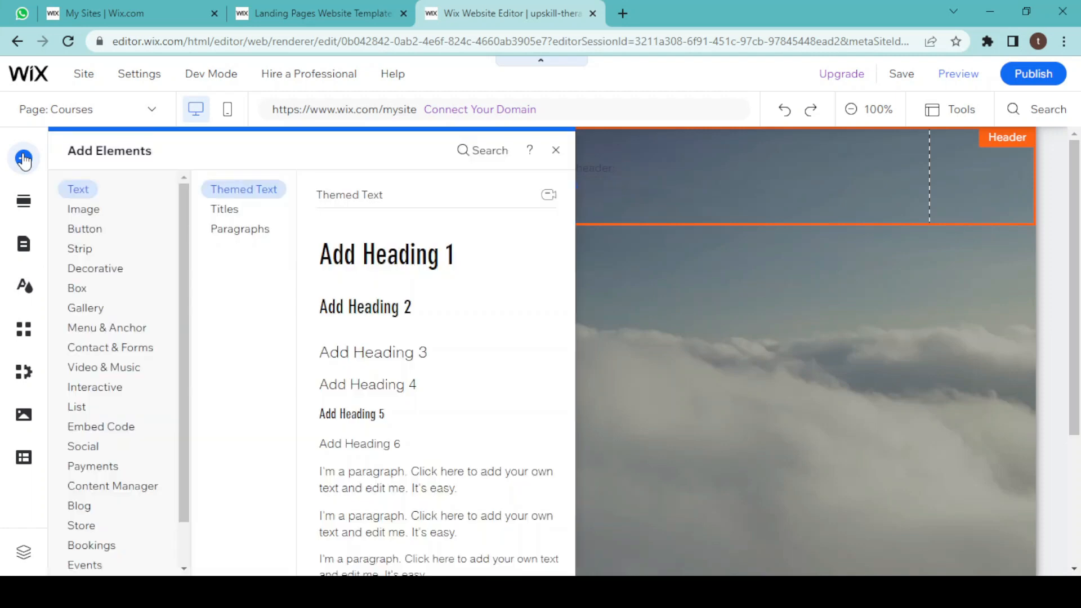
left_click(483, 152)
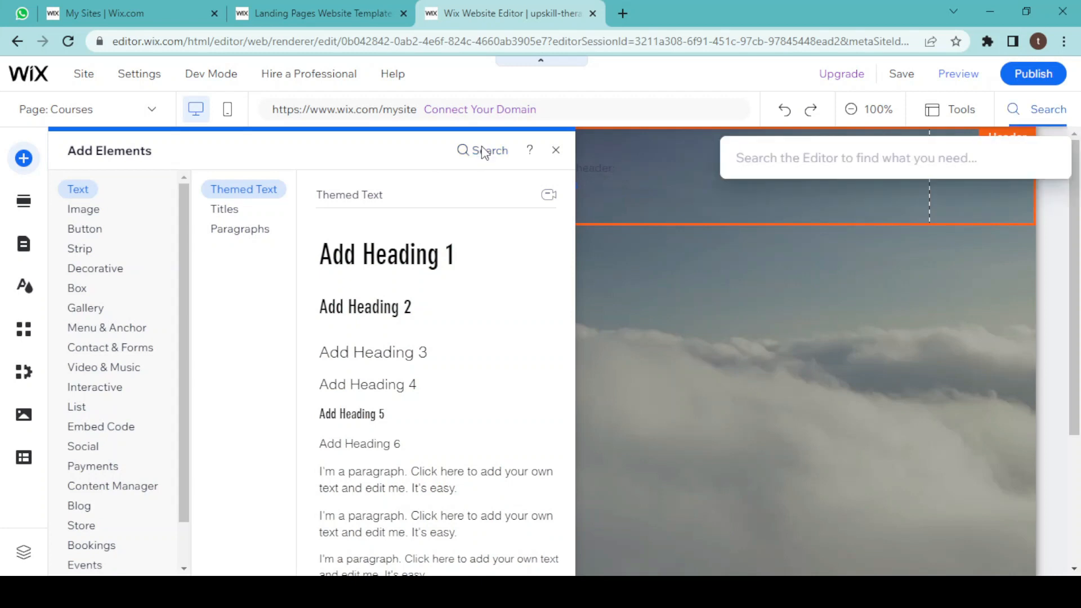
type("wix p")
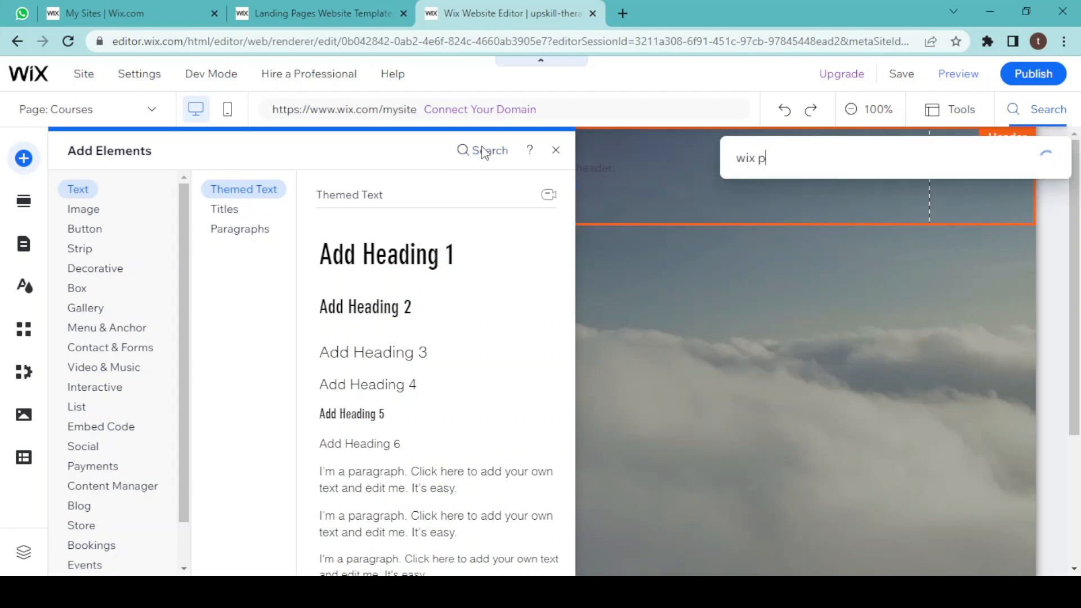
type("rograms")
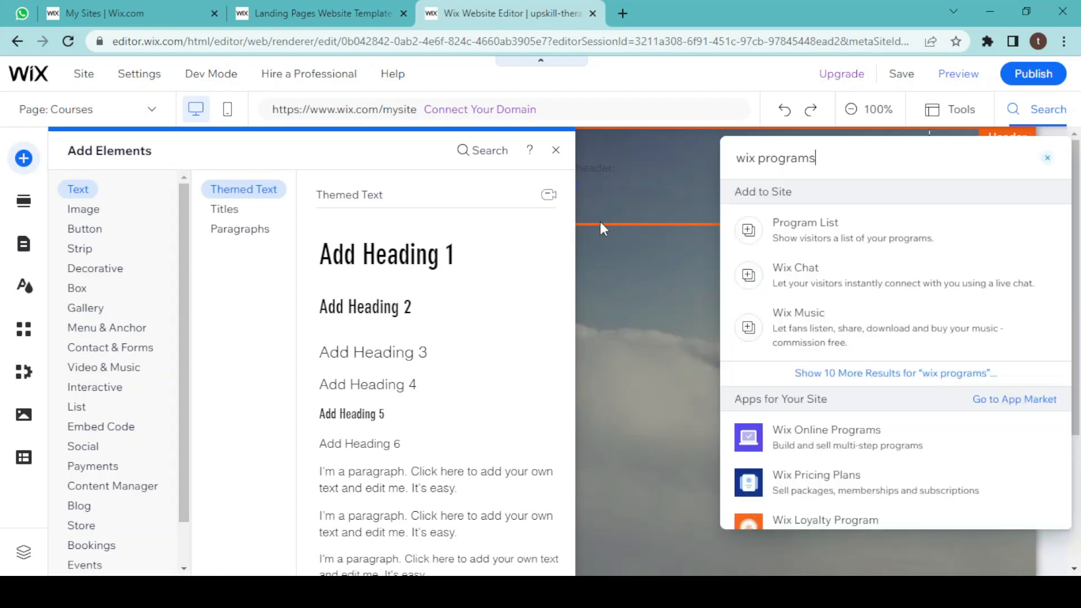
left_click(791, 441)
left_click(843, 439)
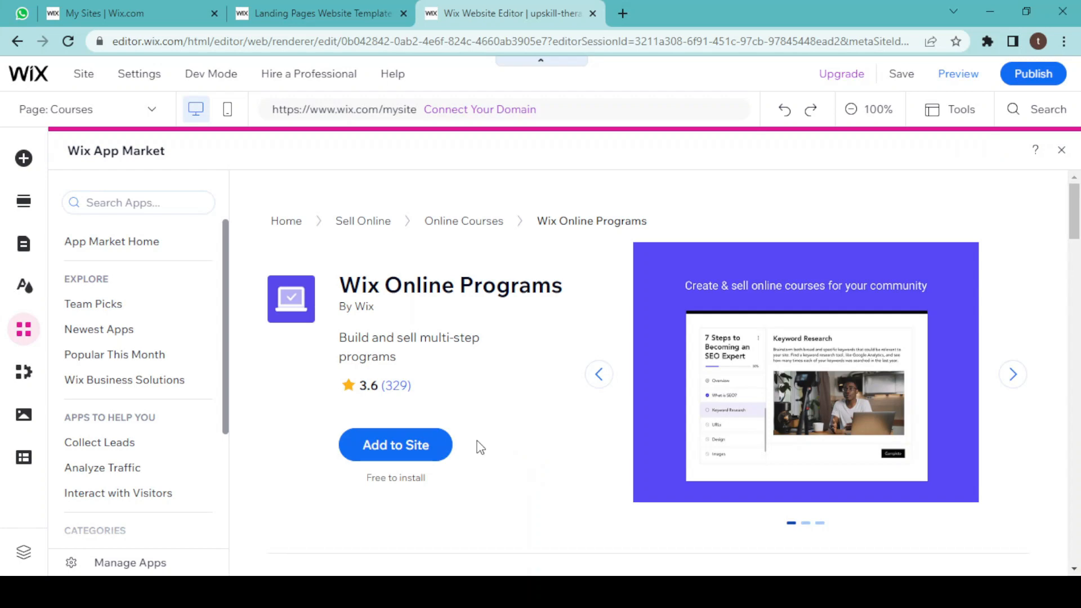
Add Wix Online Programs to the site and open program management.
left_click(399, 447)
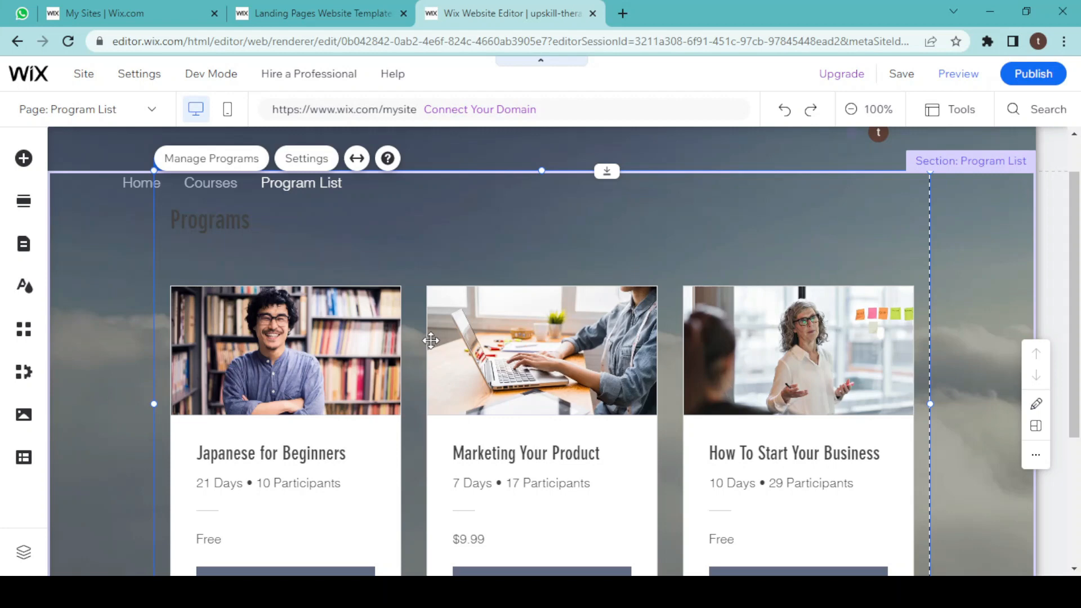
left_click(239, 161)
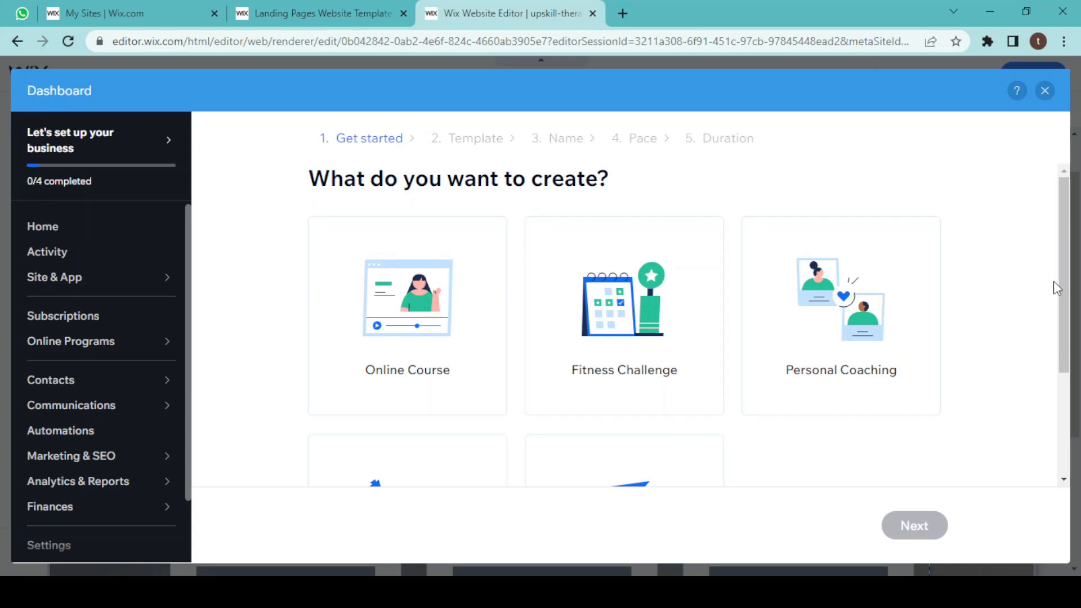
Choose Online Course as the kind of program to create.
left_click_drag(1065, 295, 1064, 333)
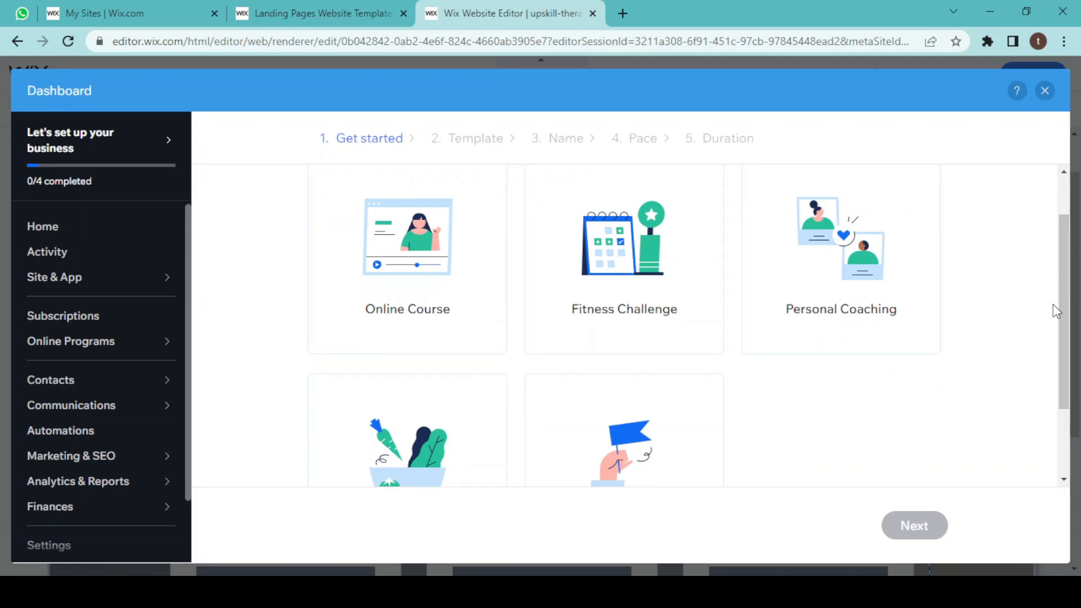
left_click_drag(1066, 318, 1066, 357)
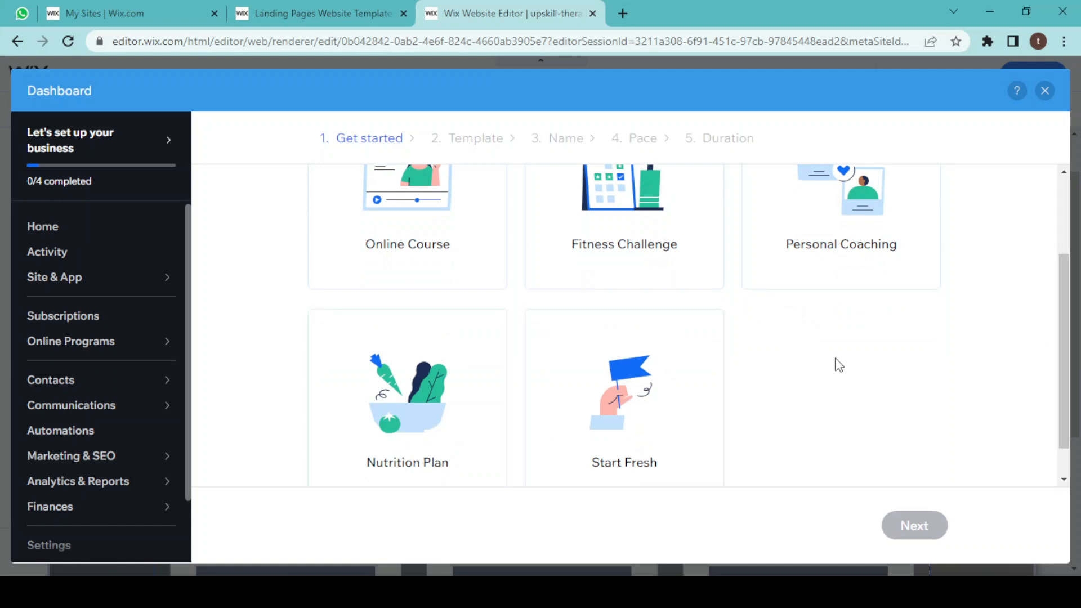
left_click(411, 240)
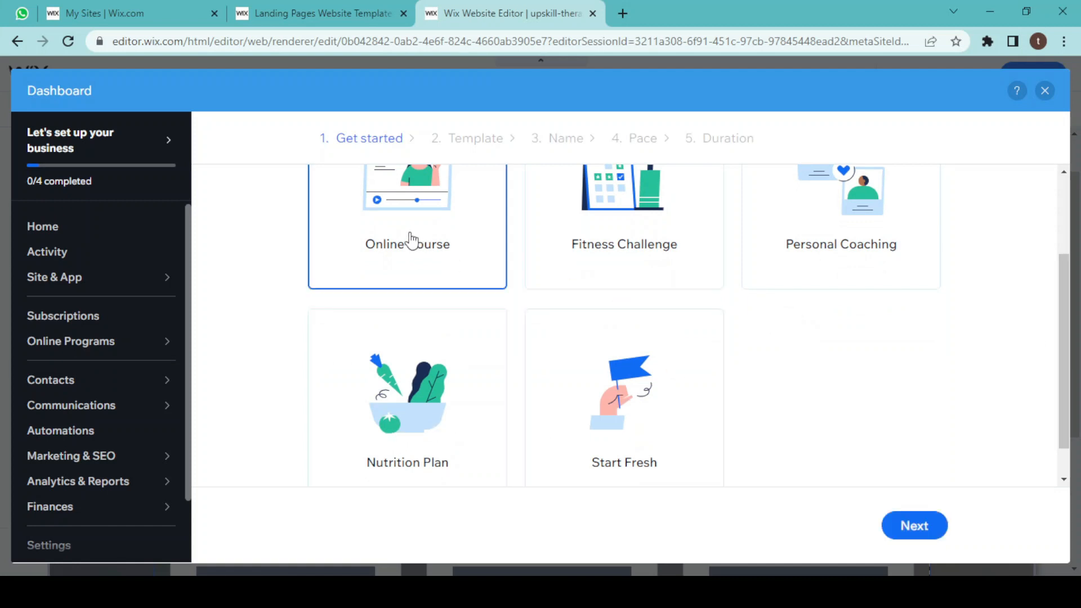
left_click(923, 526)
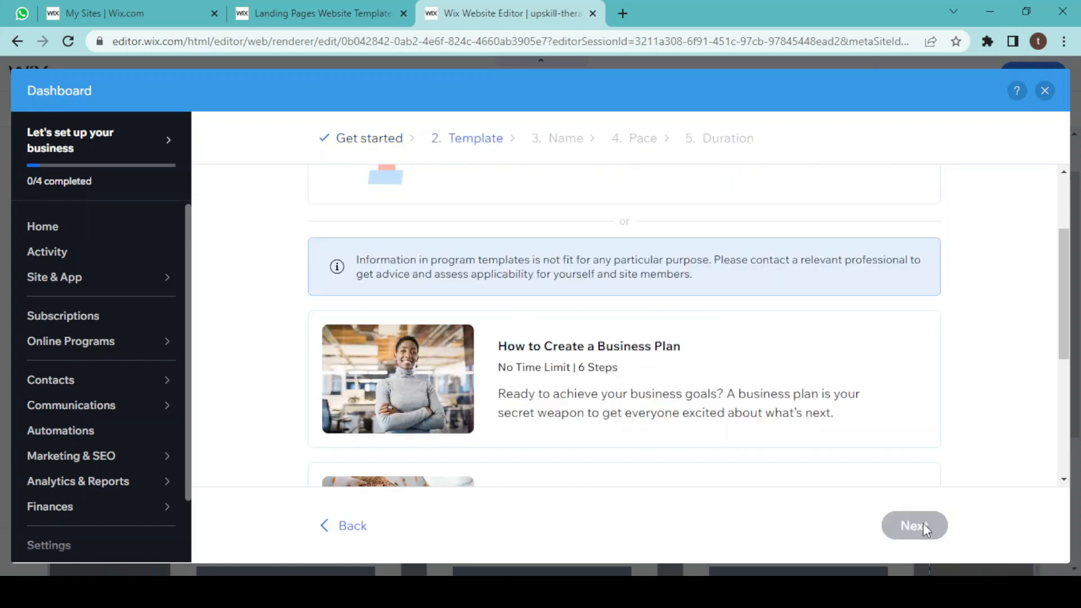
Choose to start the program fresh instead of using a template.
mouse_move(1063, 337)
left_mouse_down()
mouse_move(1066, 425)
mouse_move(1048, 280)
left_mouse_up()
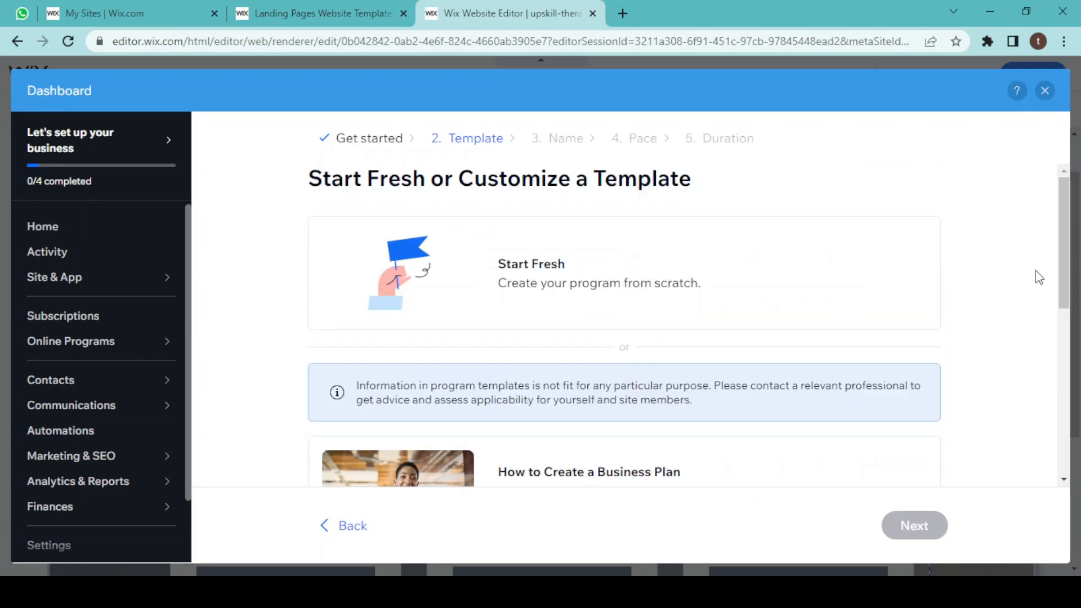
left_click(570, 275)
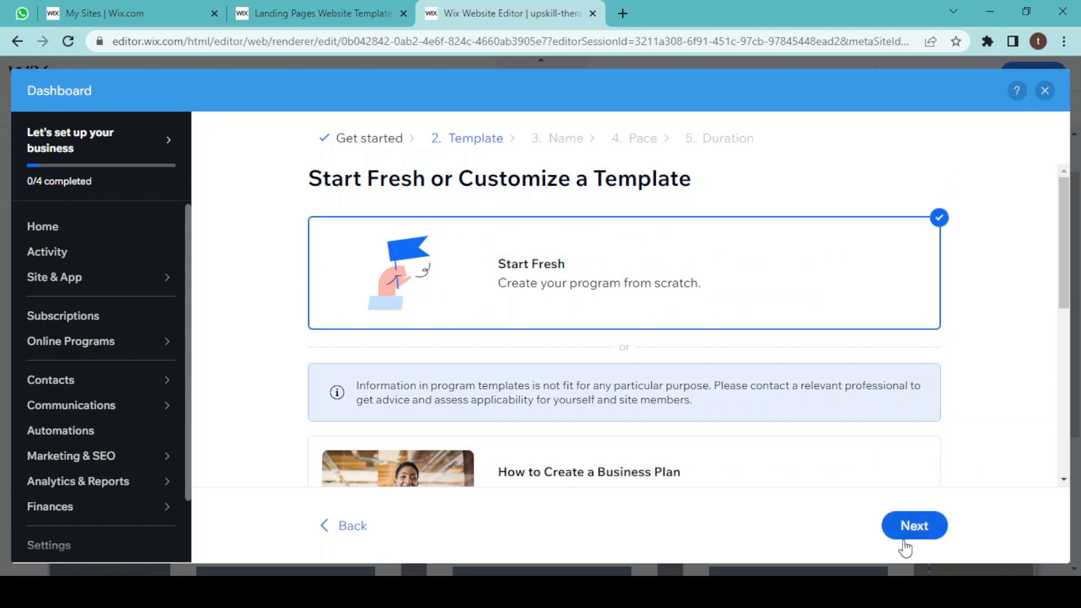
left_click(907, 523)
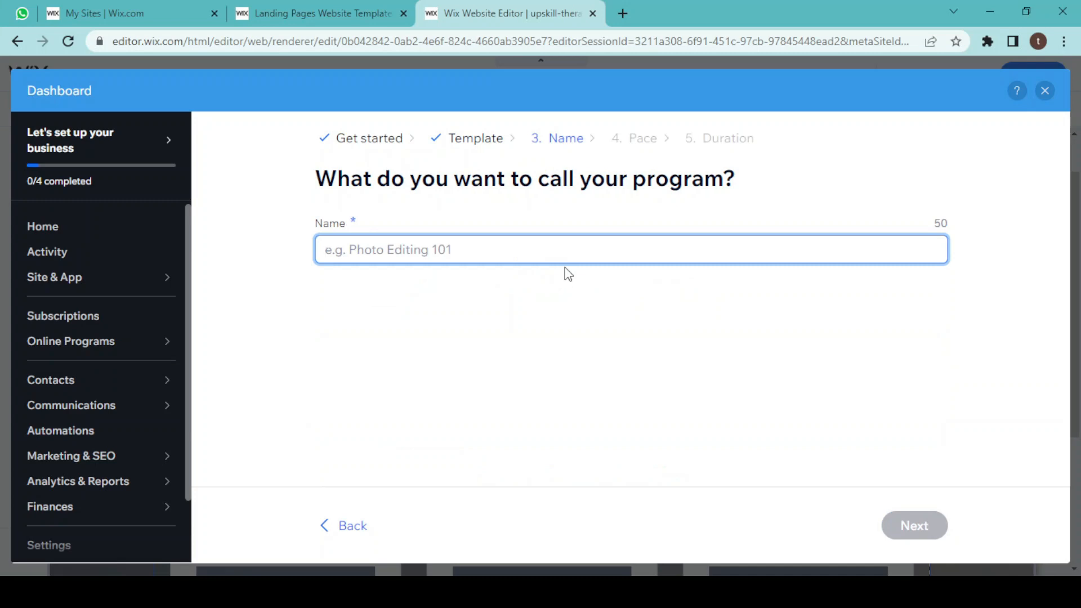
Name the program Wix Tutorials.
type("Wix")
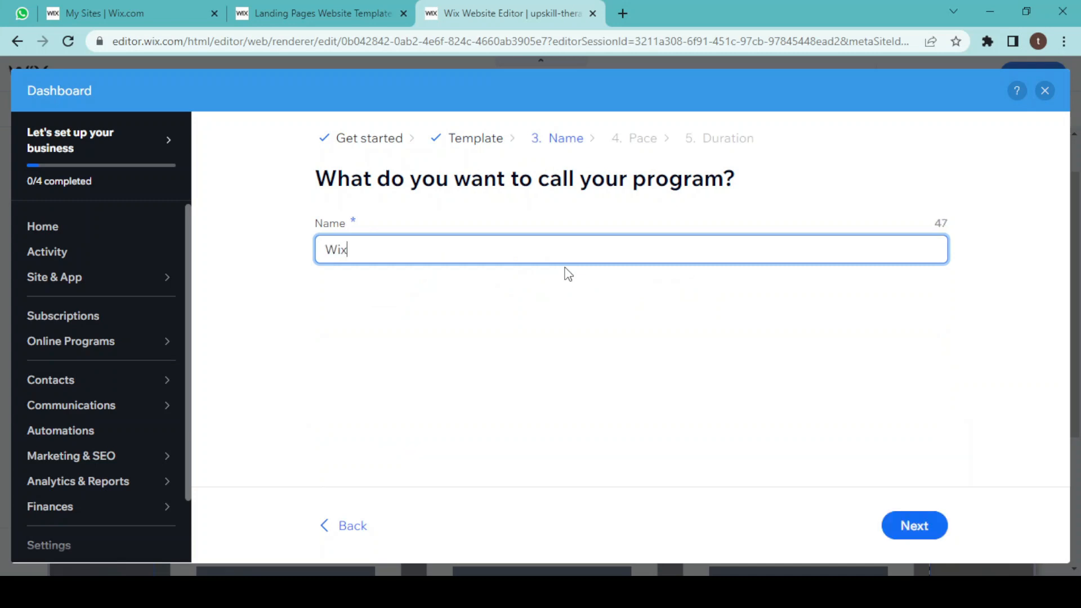
type(" Tutorials")
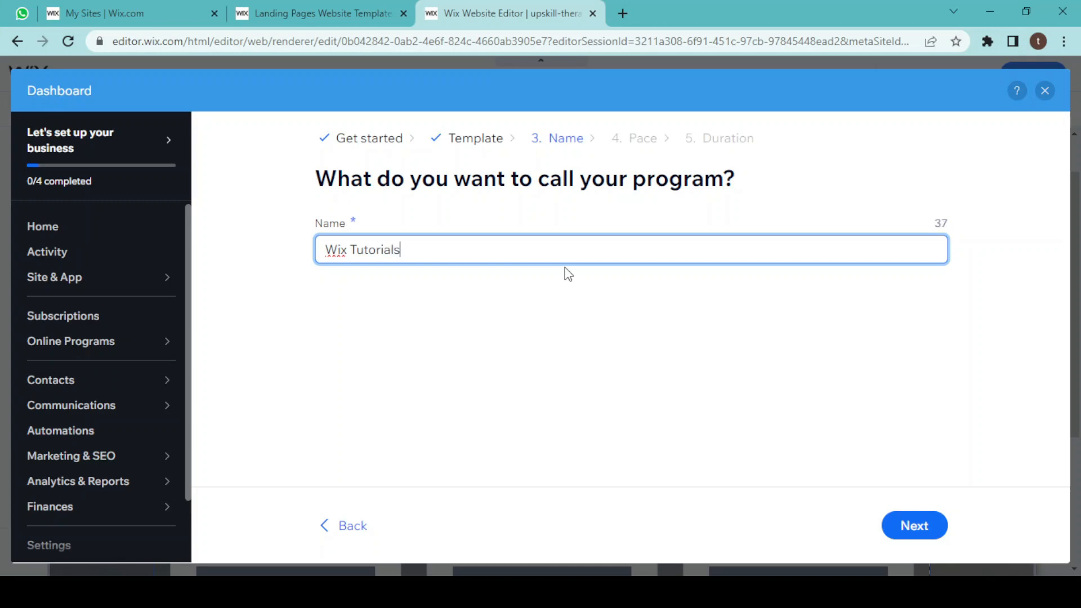
left_click(908, 529)
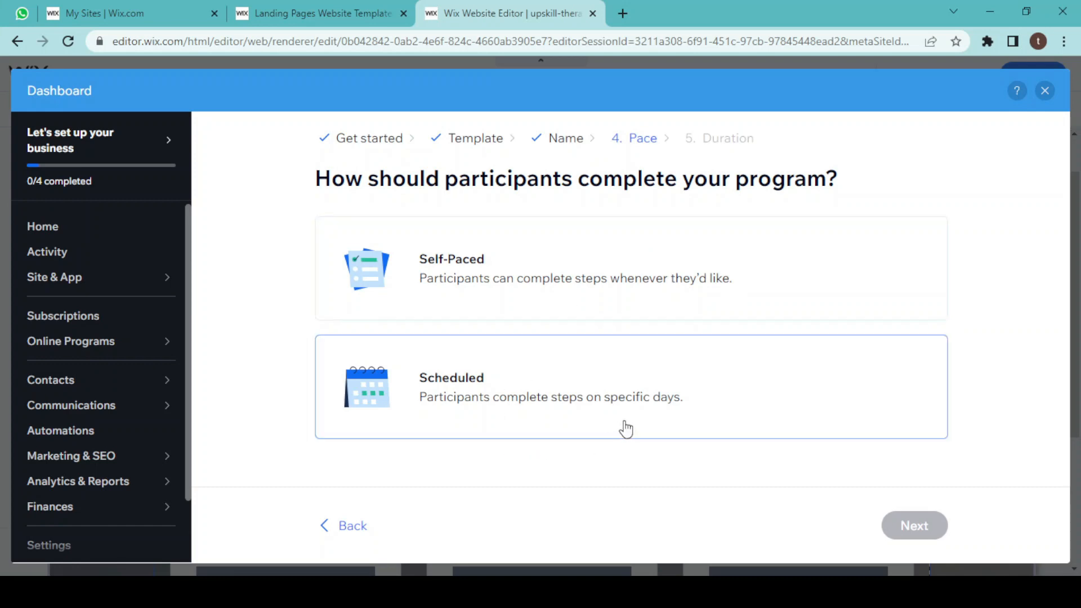
Make the program Scheduled with a Specific Start Date.
left_click(607, 396)
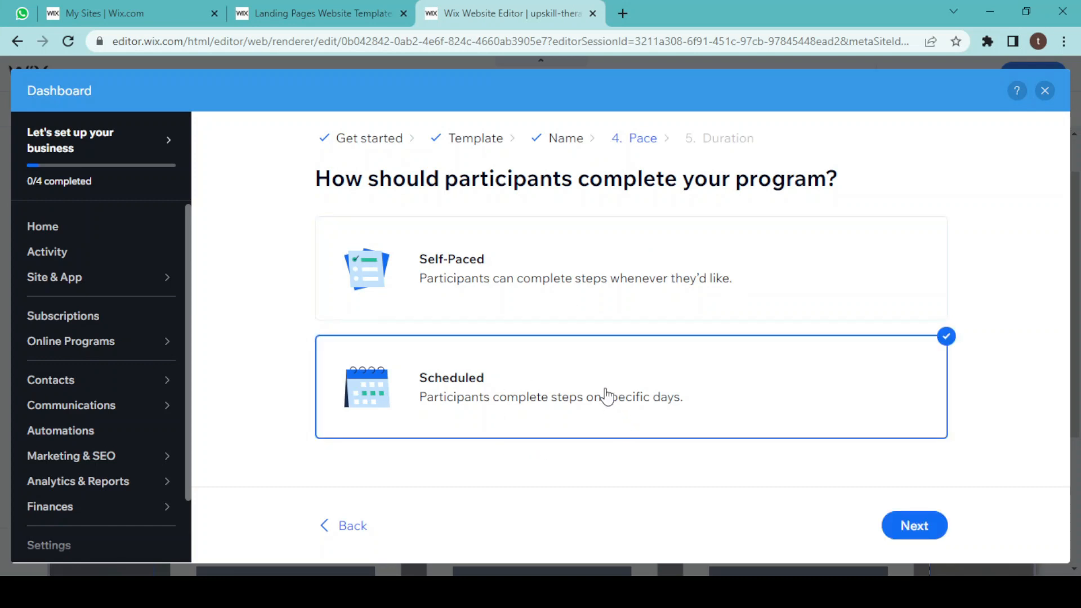
left_click(903, 529)
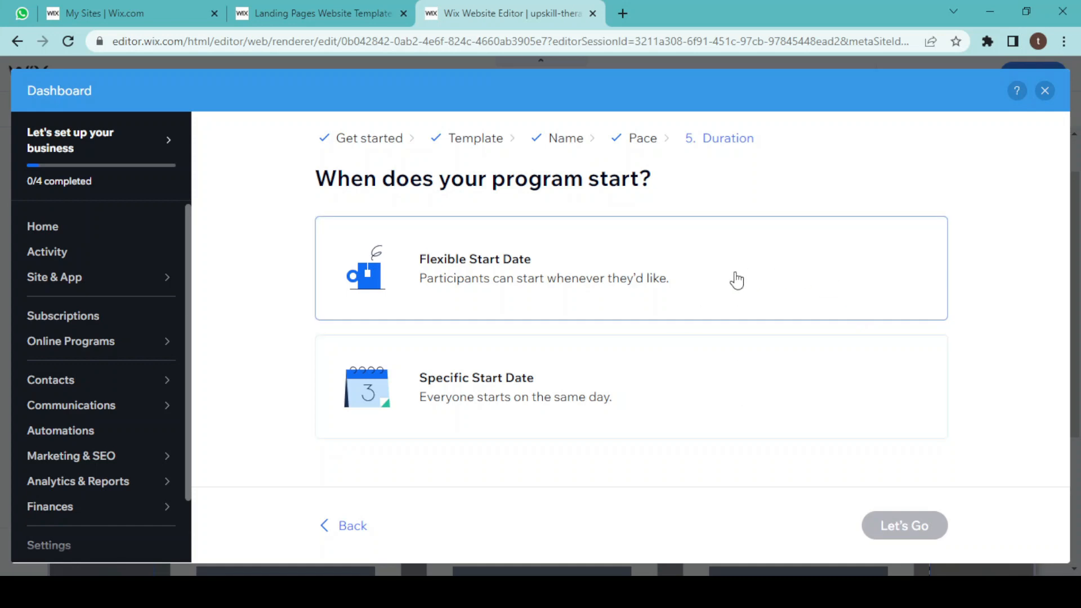
left_click(653, 415)
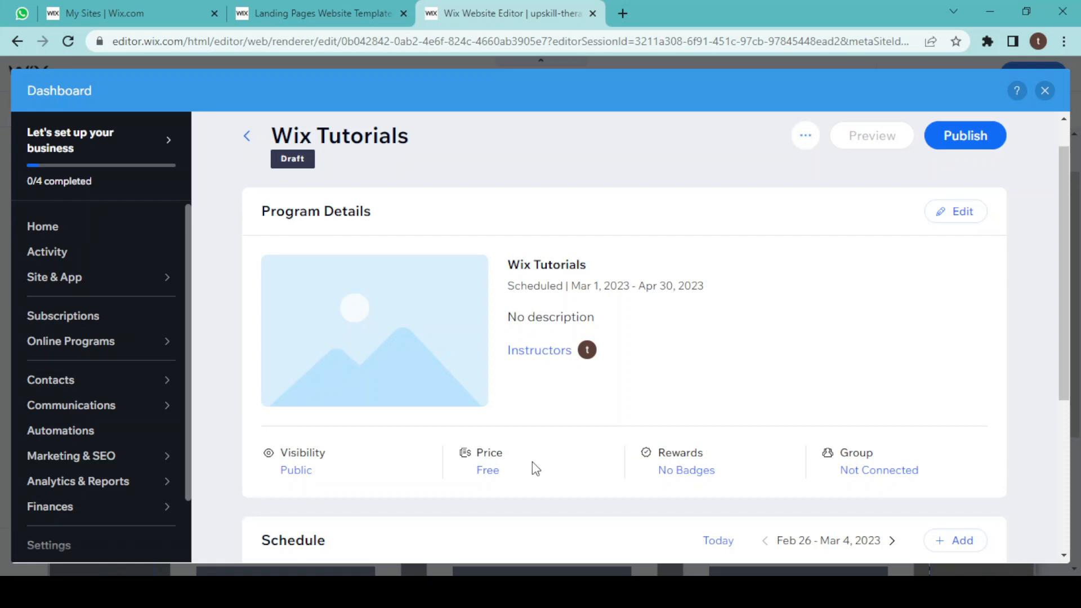
Open the program's Basic Info settings for editing.
left_click(942, 219)
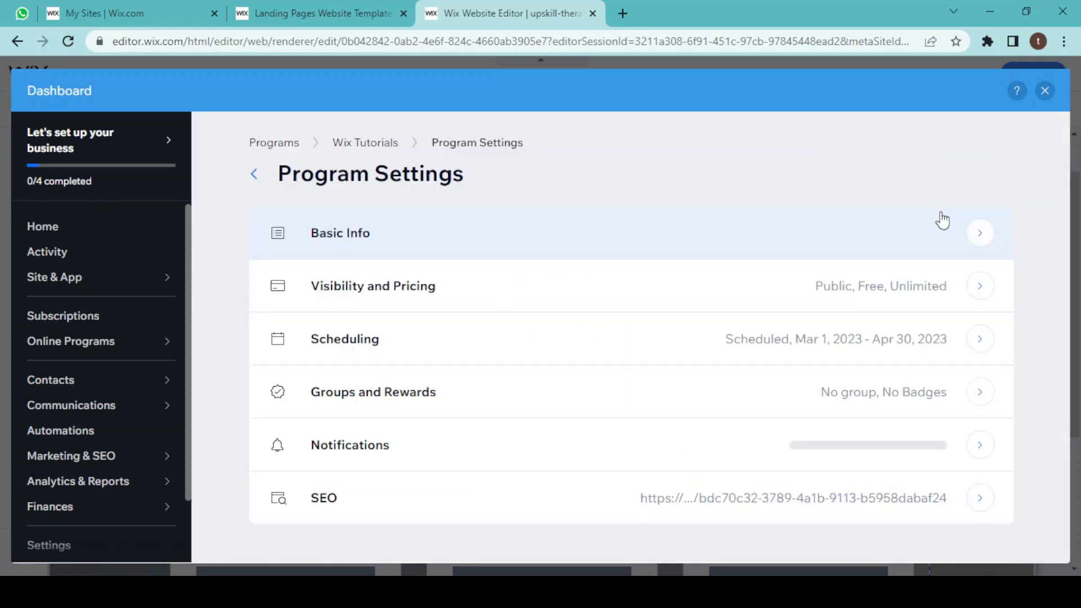
left_click(896, 239)
scroll(595, 376, "down", 2)
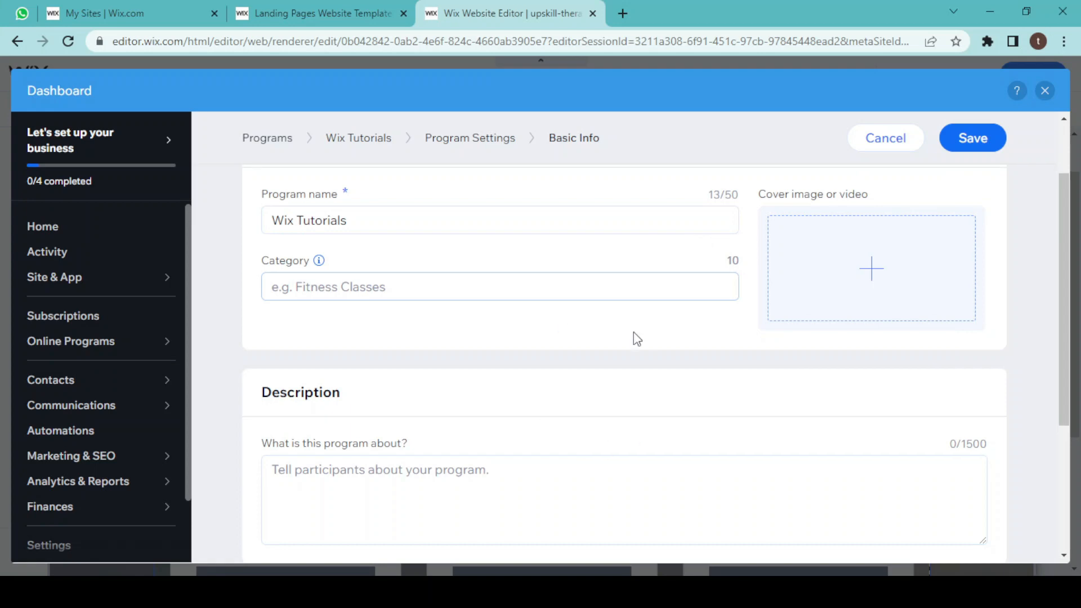
Save the Basic Info and open the program's Visibility and Pricing settings.
left_click(965, 142)
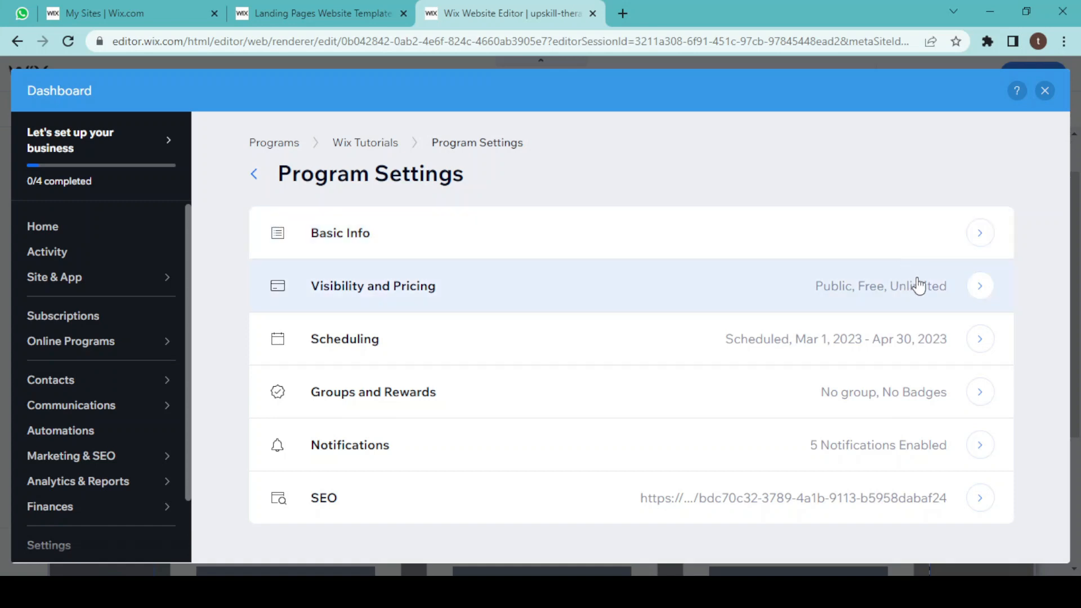
left_click(934, 293)
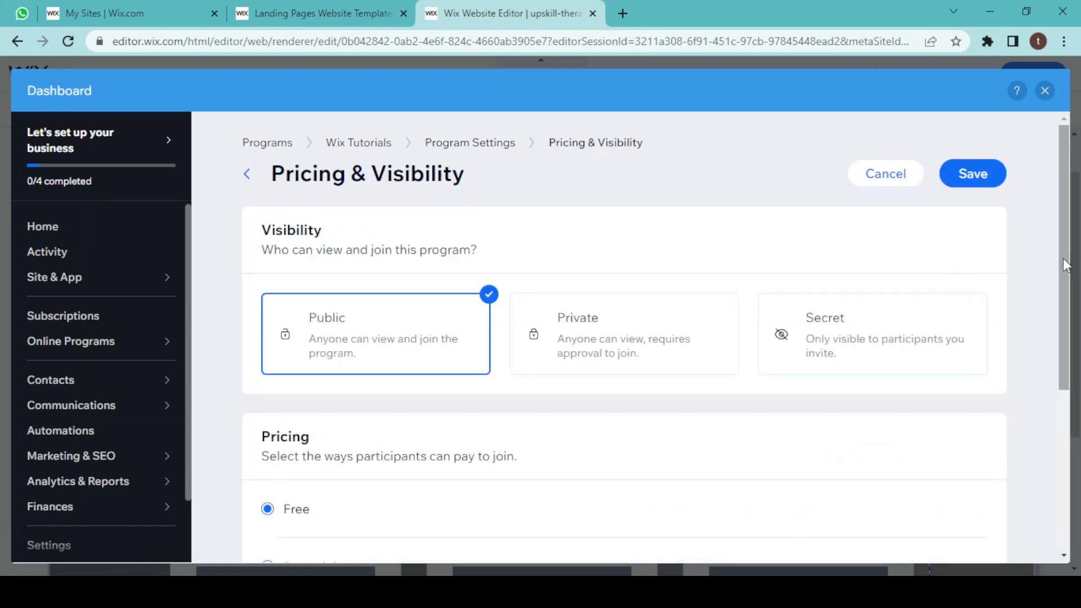
Switch the program's pricing to Pay to join with a price of ₹1,500 per program and save the settings.
scroll(1074, 324, "down", 1)
scroll(1074, 323, "down", 1)
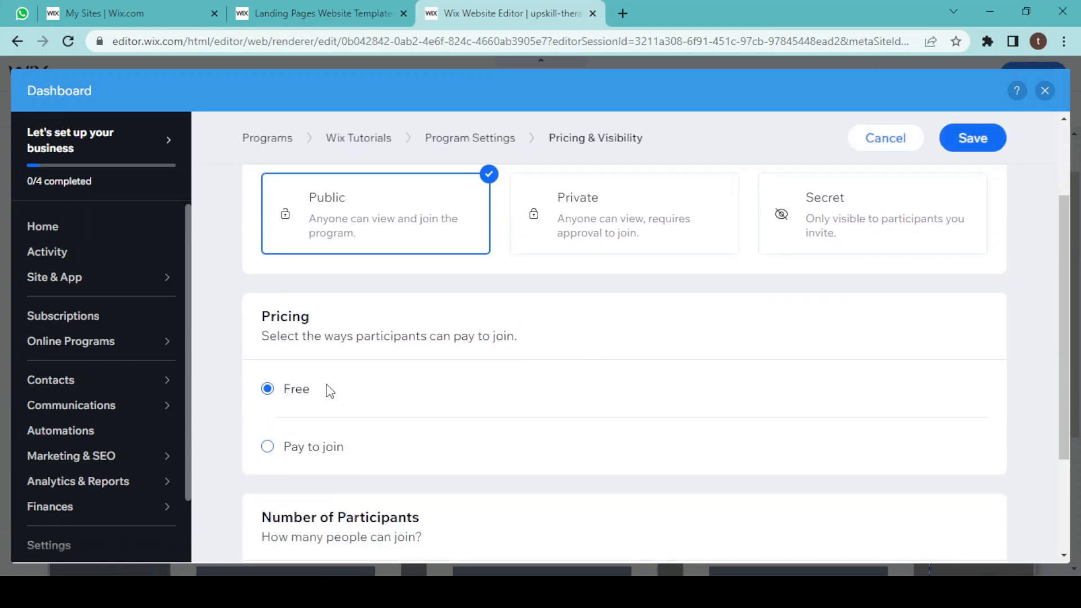
scroll(1077, 327, "down", 1)
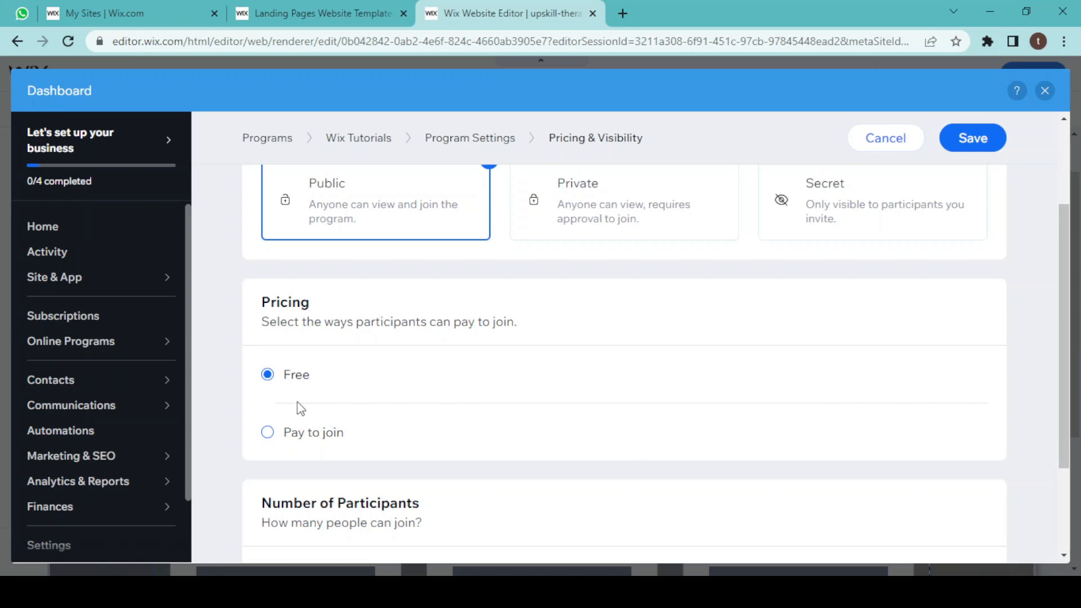
left_click(268, 433)
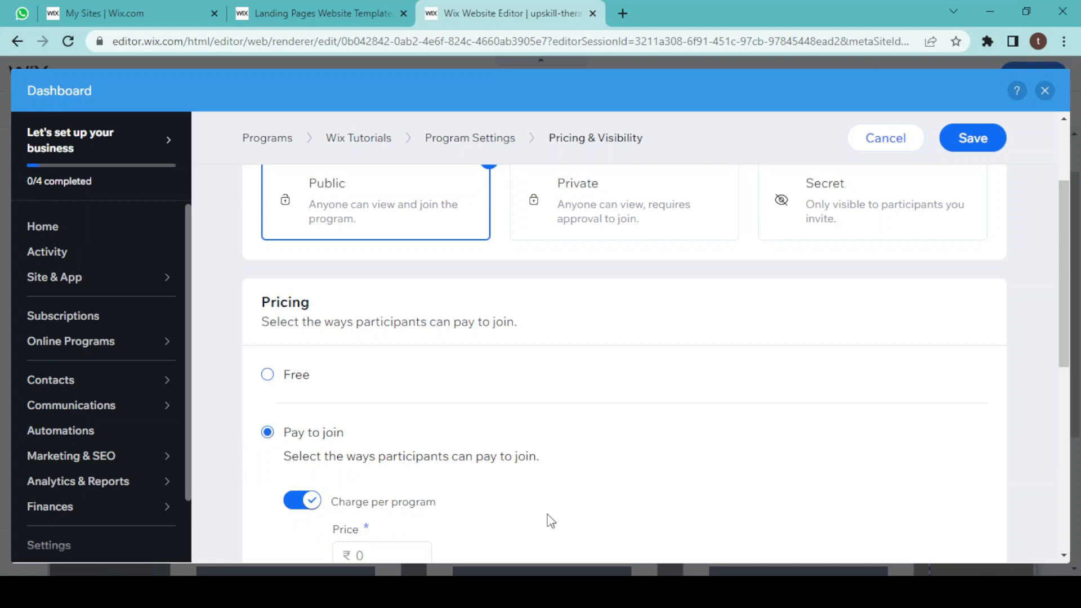
scroll(545, 519, "down", 2)
left_click(407, 446)
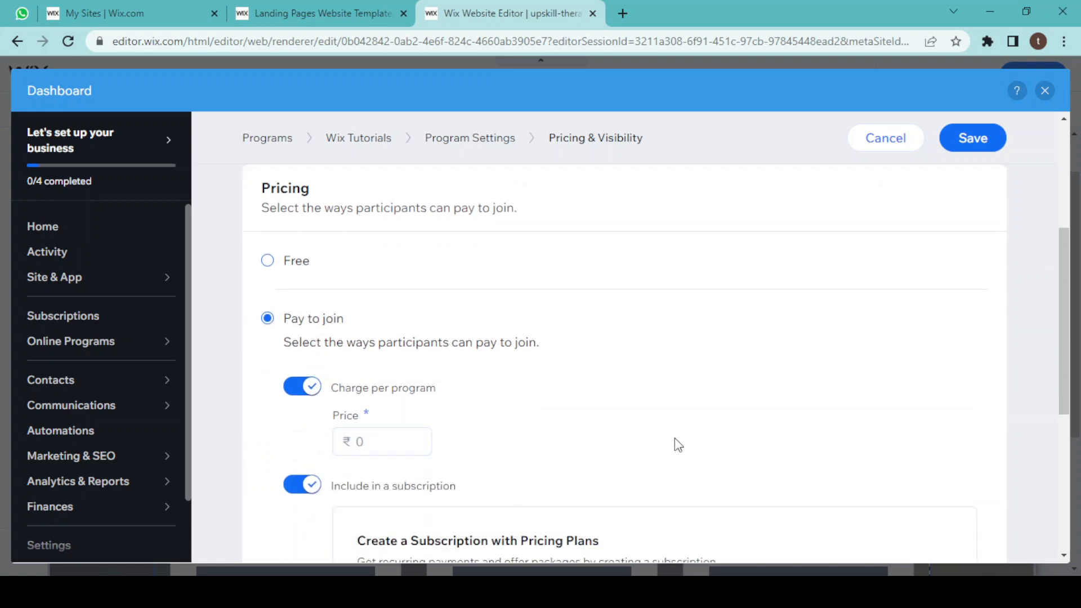
left_click_drag(1075, 384, 1076, 521)
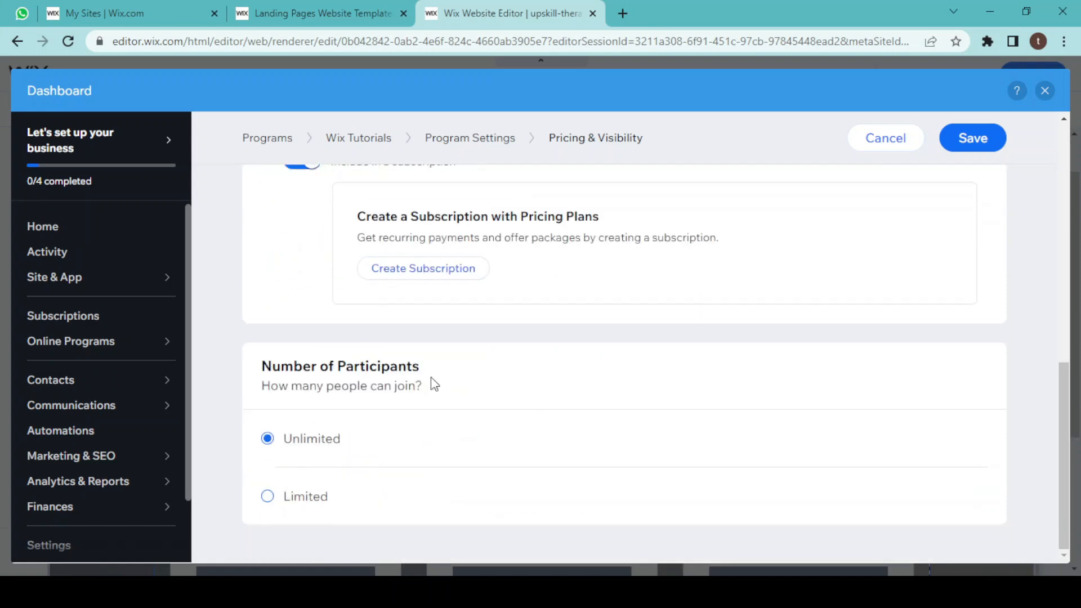
left_click(268, 498)
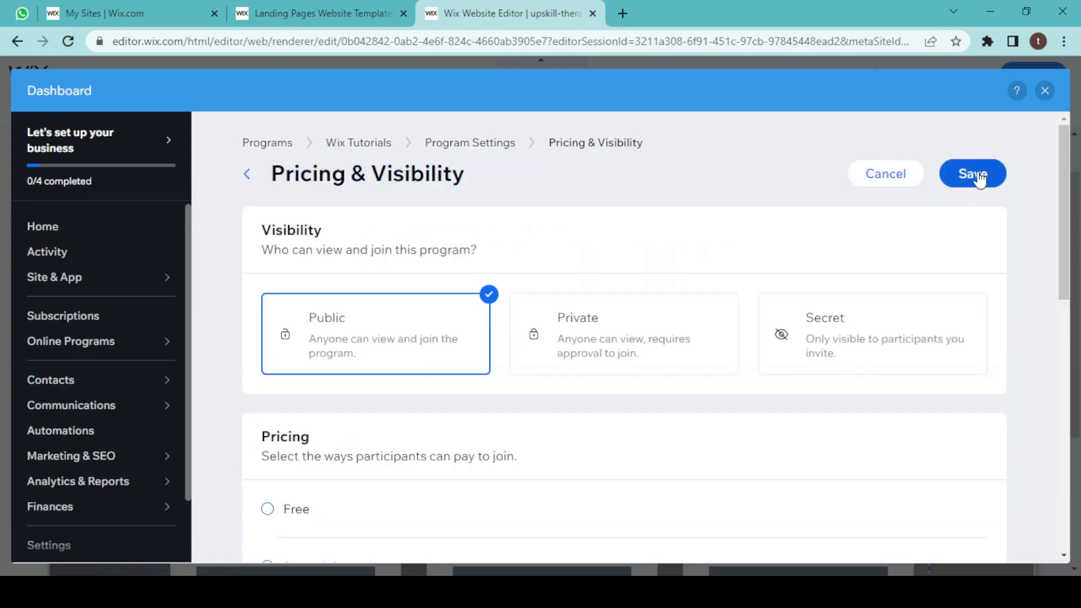
left_click(978, 177)
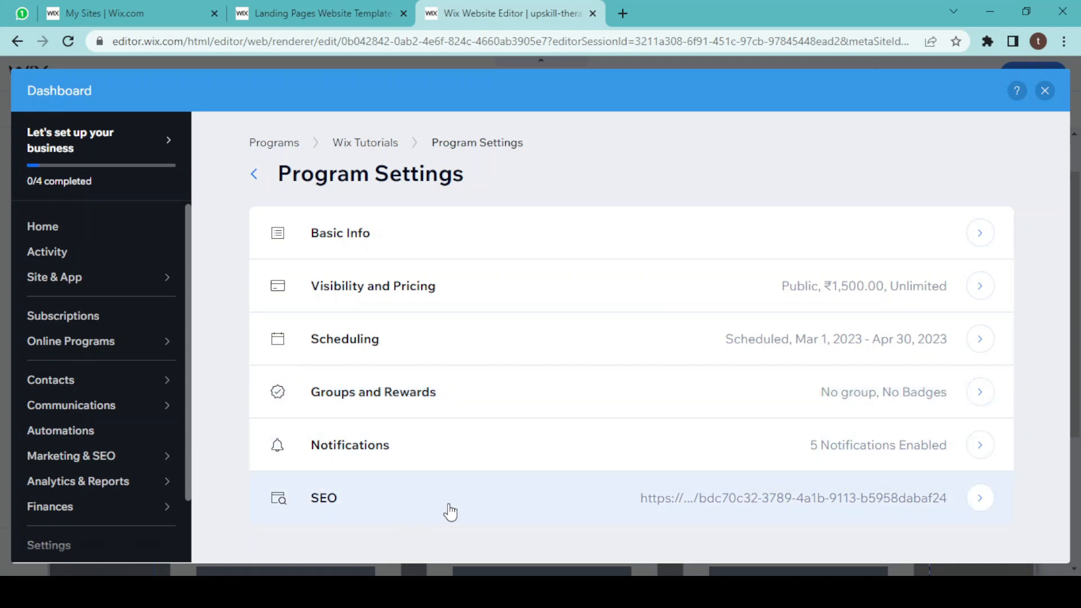
Close the dashboard and publish the site with the Wix Tutorials program on the Program List page.
left_click(1043, 94)
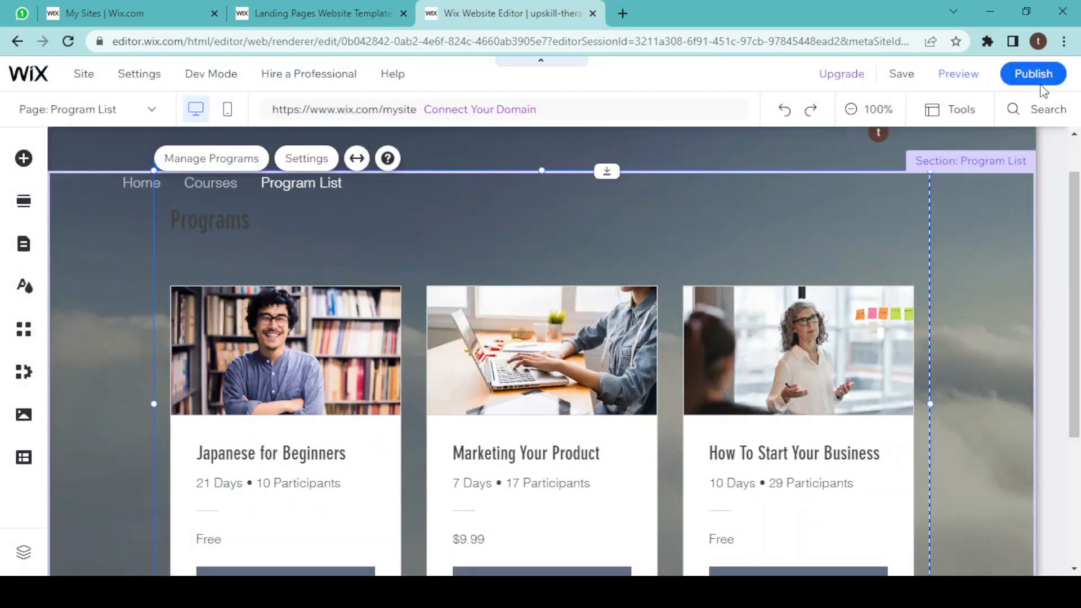
left_click_drag(1074, 253, 1074, 503)
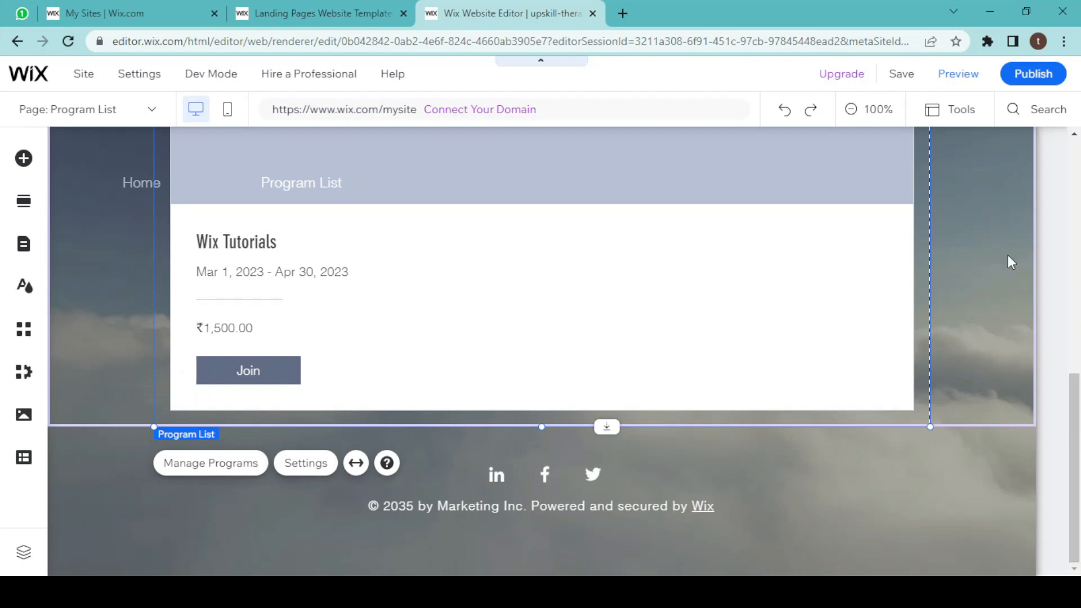
left_click(1030, 81)
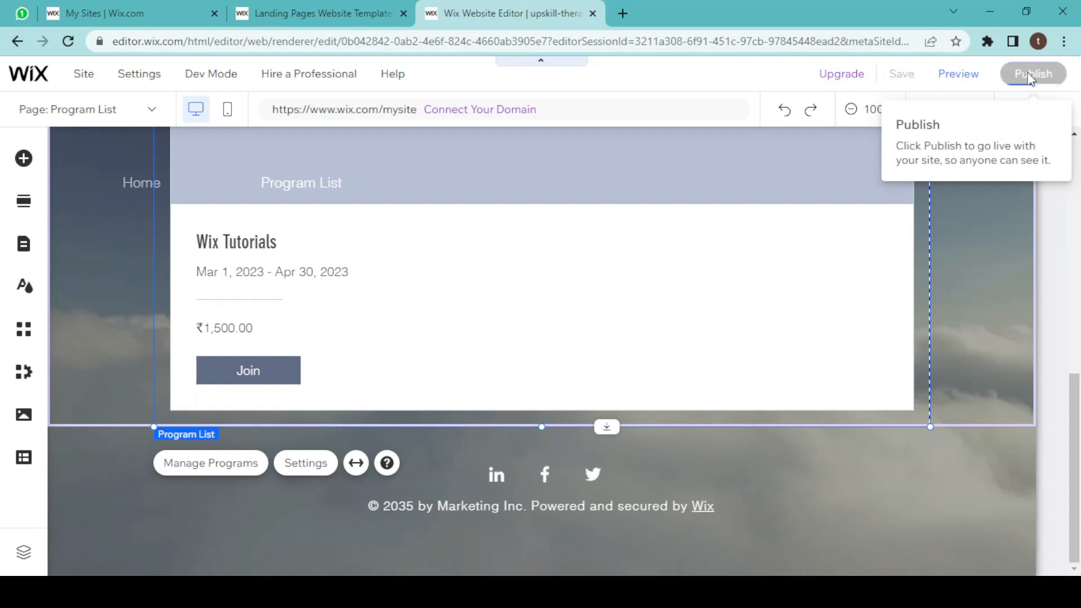